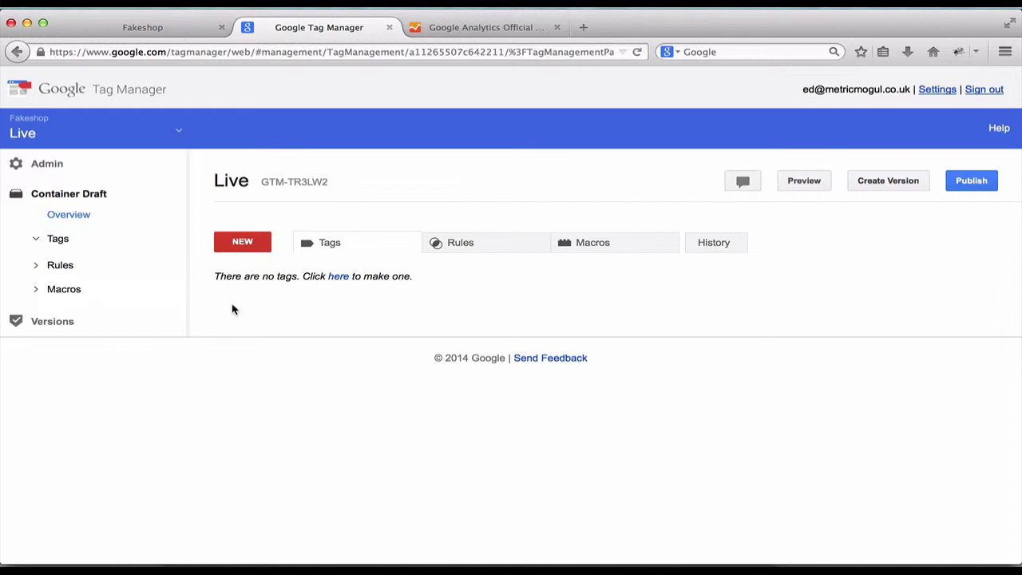
Create a new tag named "Google Analytics Base Tag" with the Universal Analytics tag type.
left_click(241, 243)
left_click(280, 272)
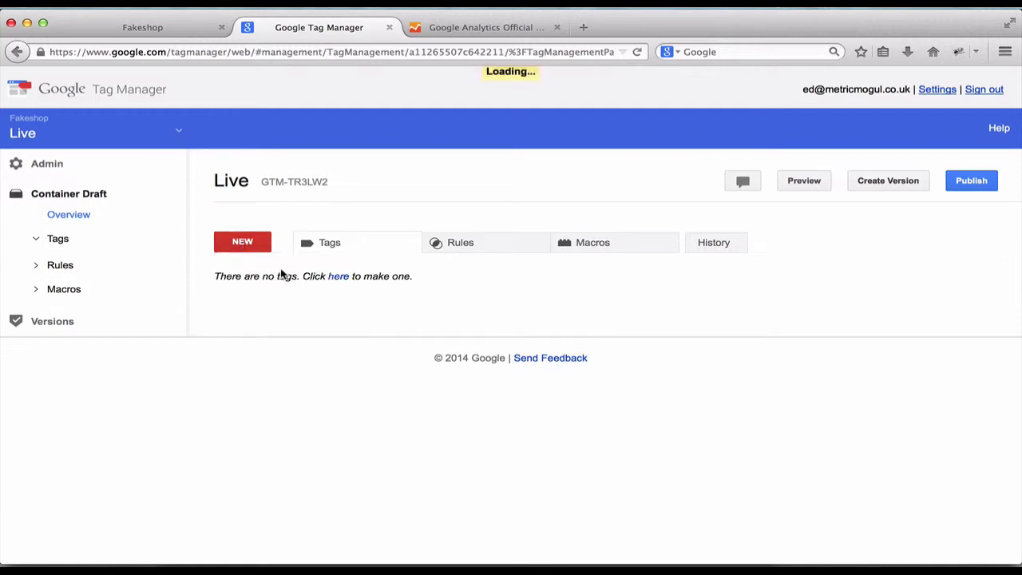
left_click(283, 240)
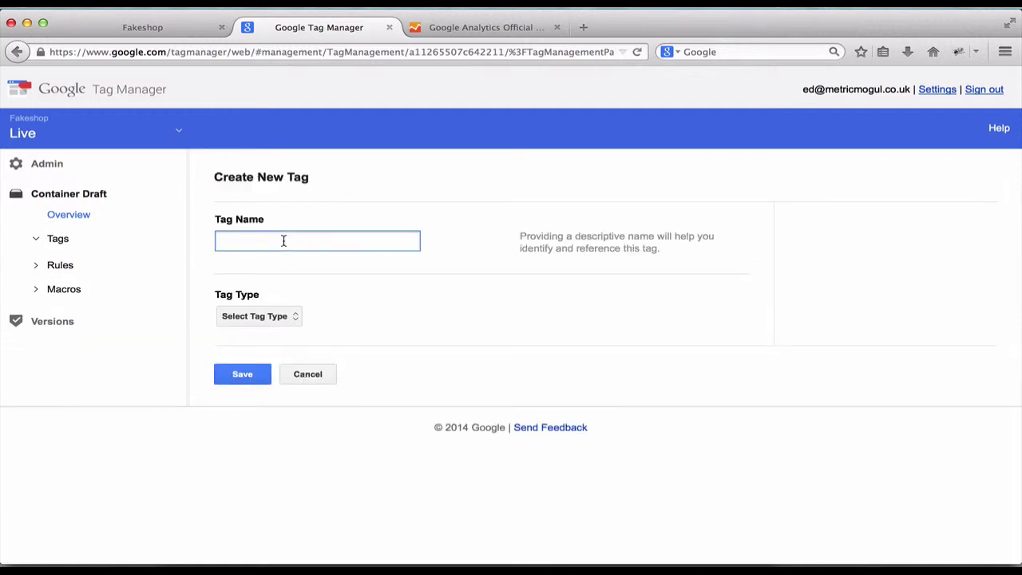
type("Google Analytics Base Tag")
left_click(279, 318)
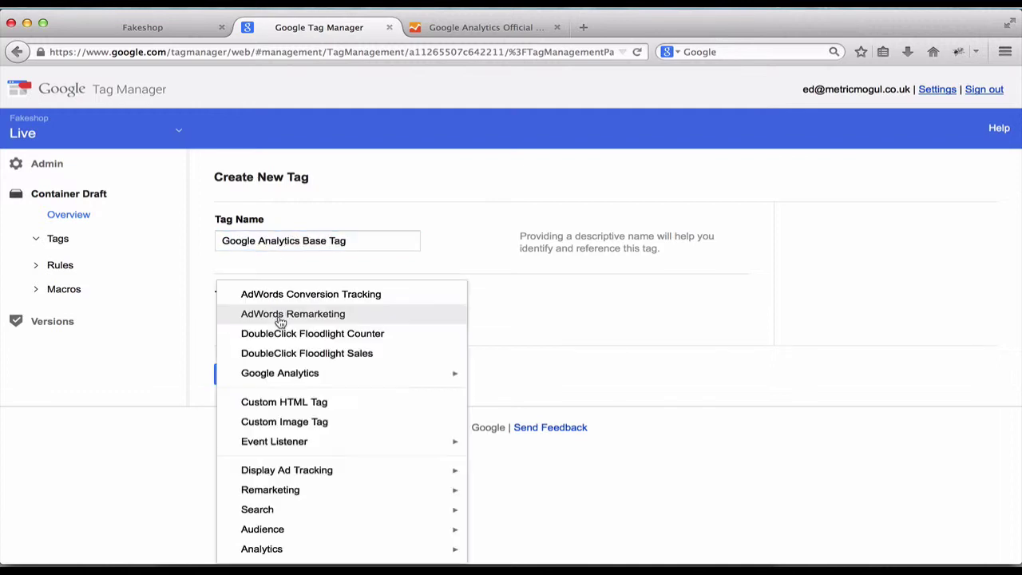
mouse_move(297, 372)
left_click(492, 380)
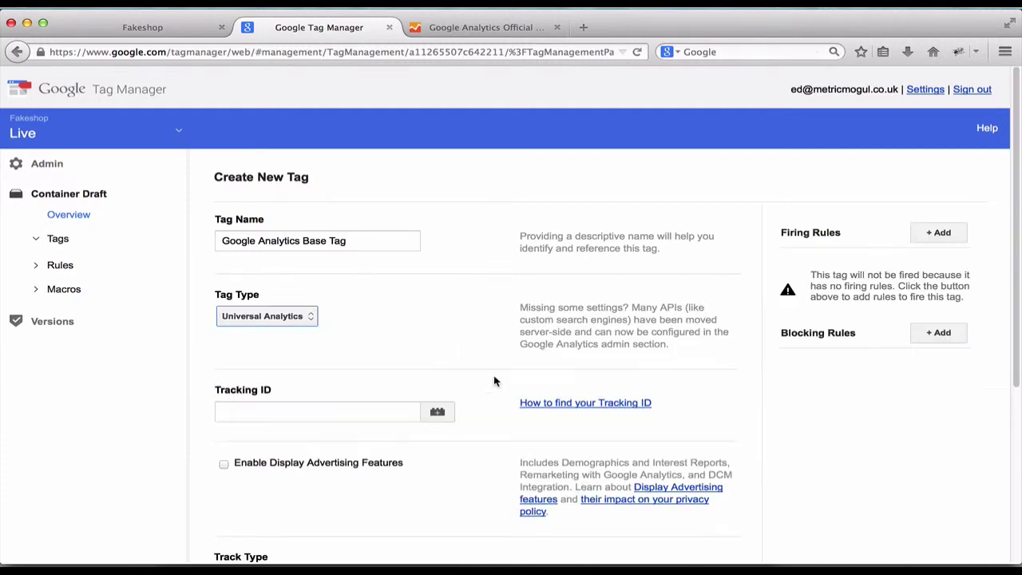
scroll(358, 356, "down", 1)
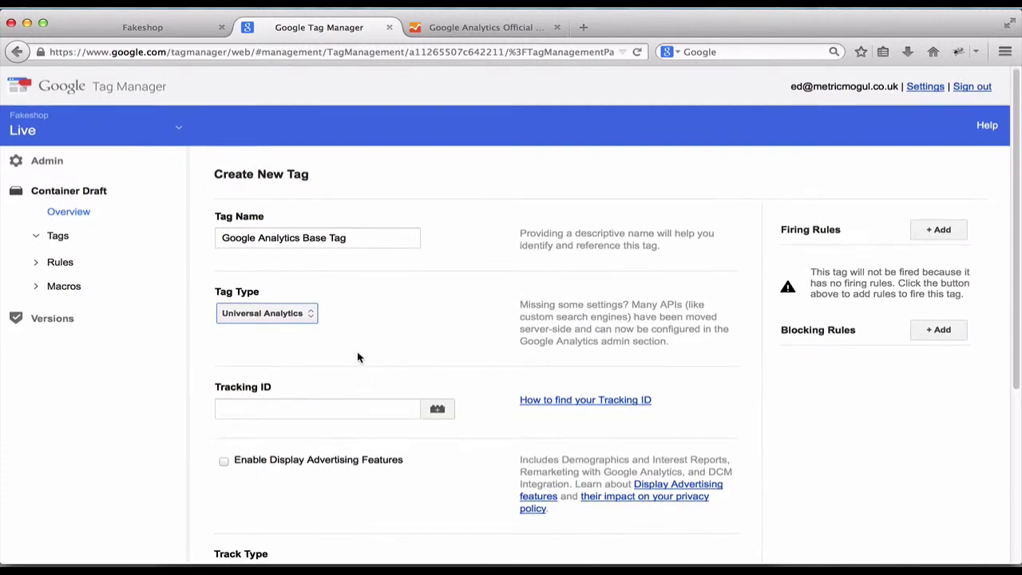
left_click(401, 305)
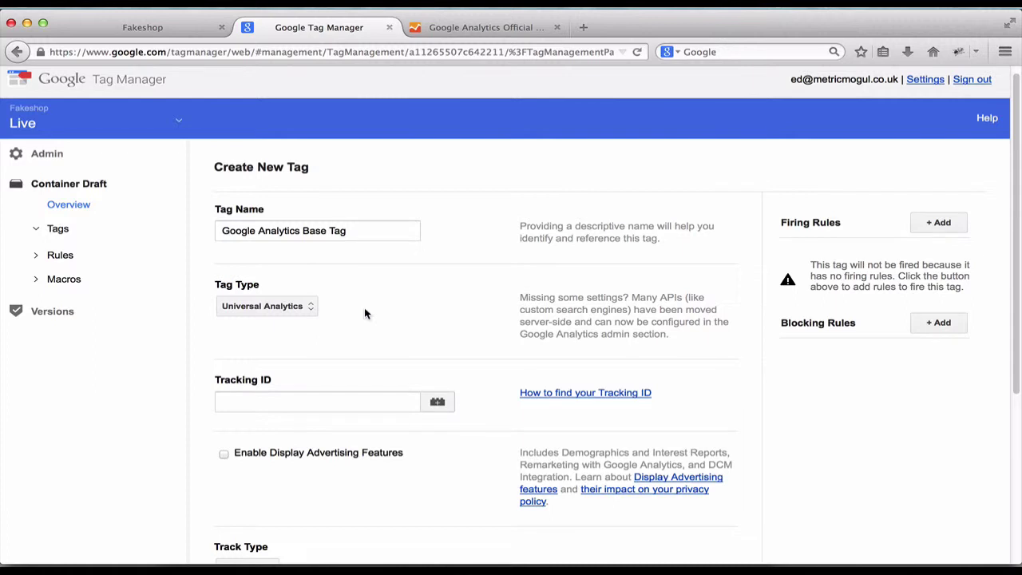
scroll(365, 313, "down", 2)
left_click(258, 379)
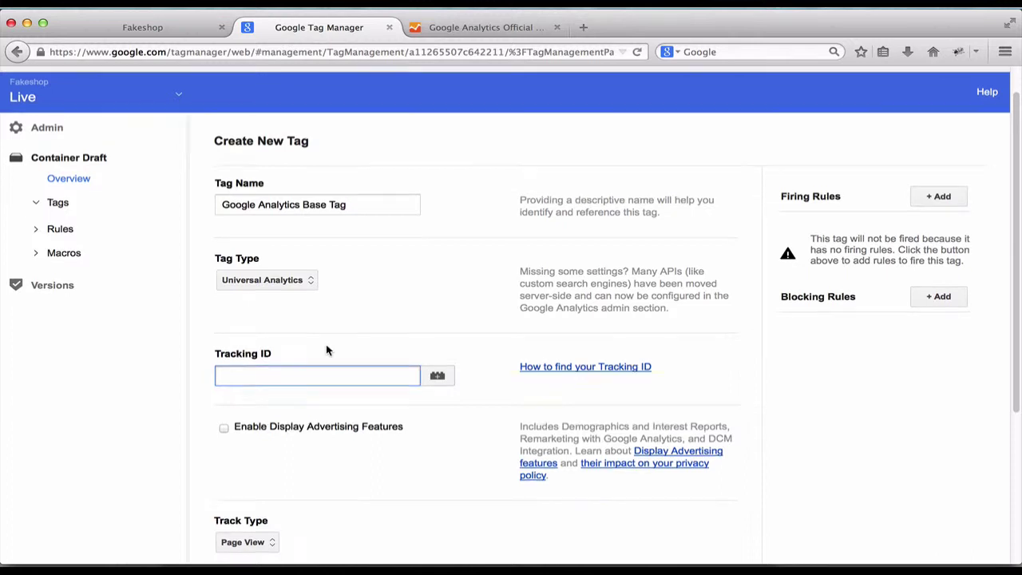
scroll(327, 349, "down", 1)
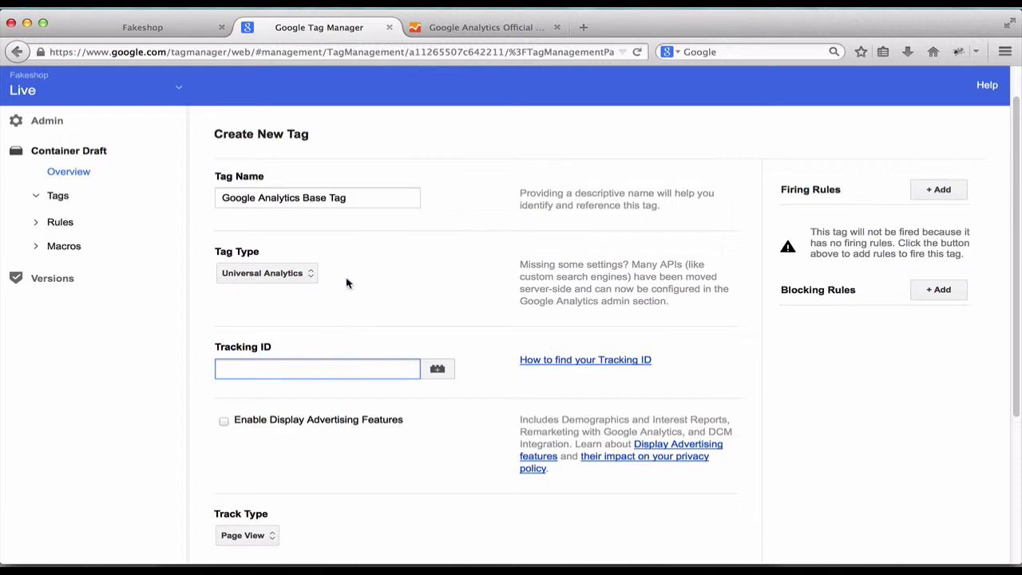
Switch to Google Analytics, access its administration area and start creating a new account.
left_click(439, 29)
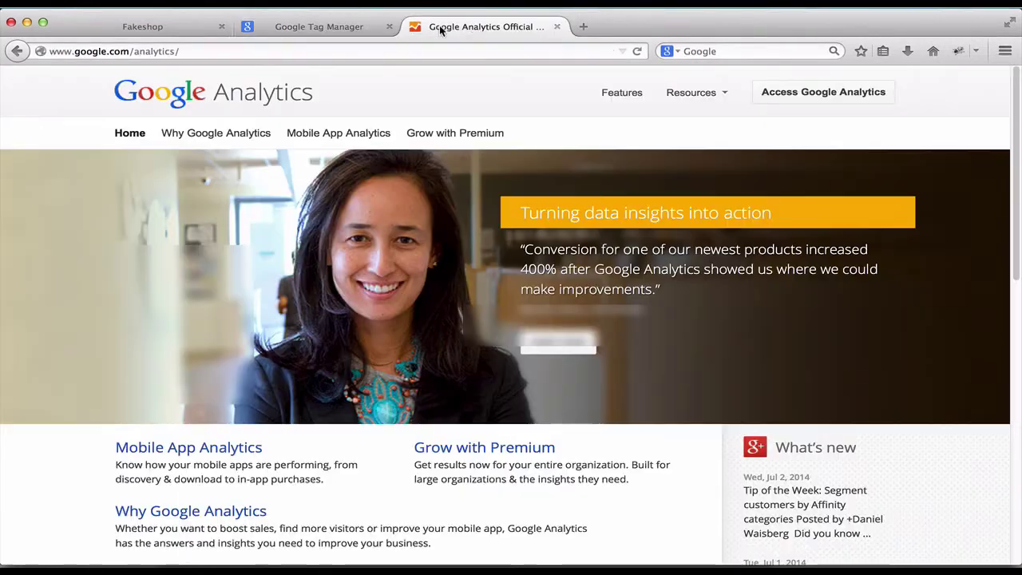
left_click(839, 94)
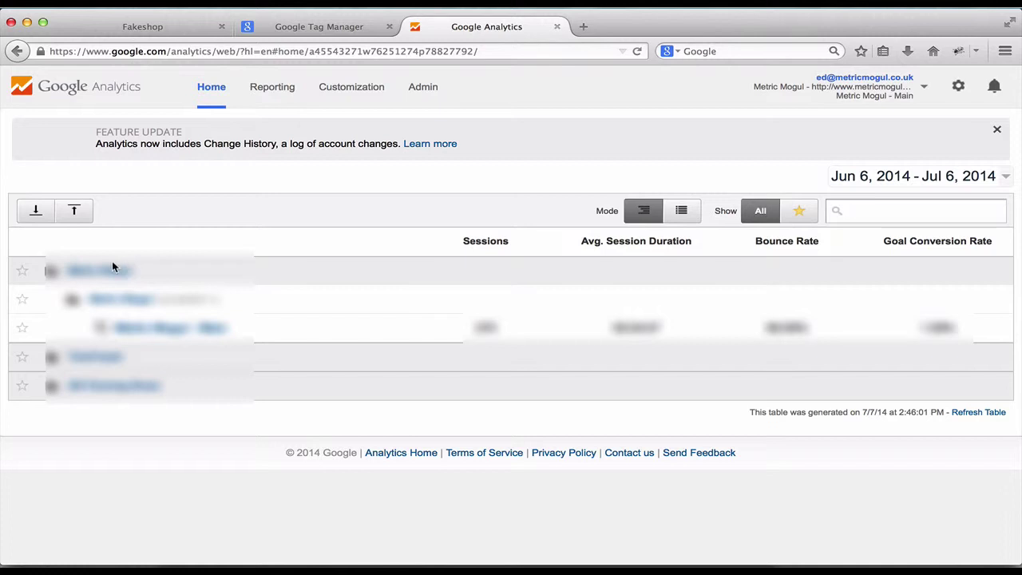
left_click(423, 87)
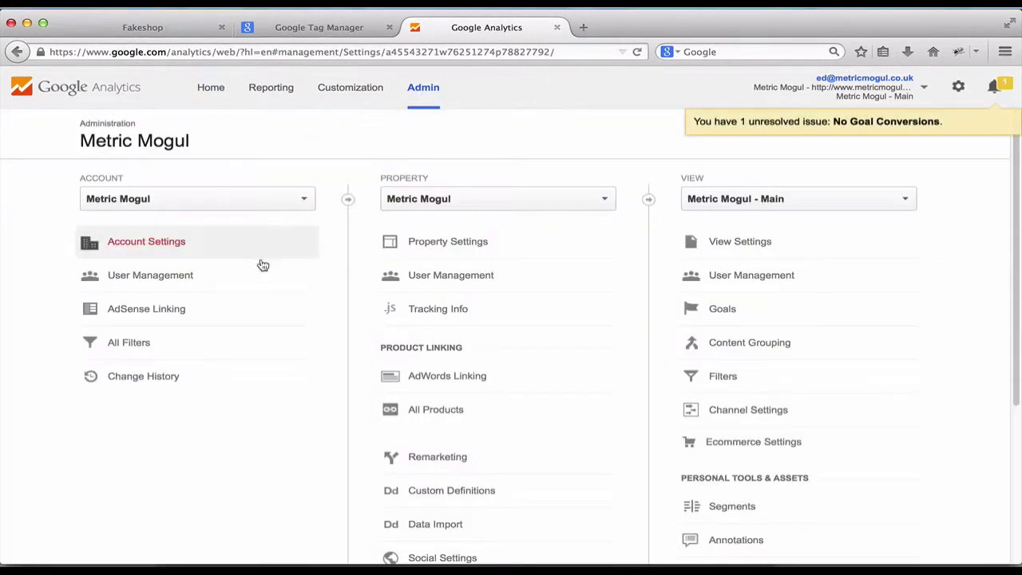
left_click(200, 201)
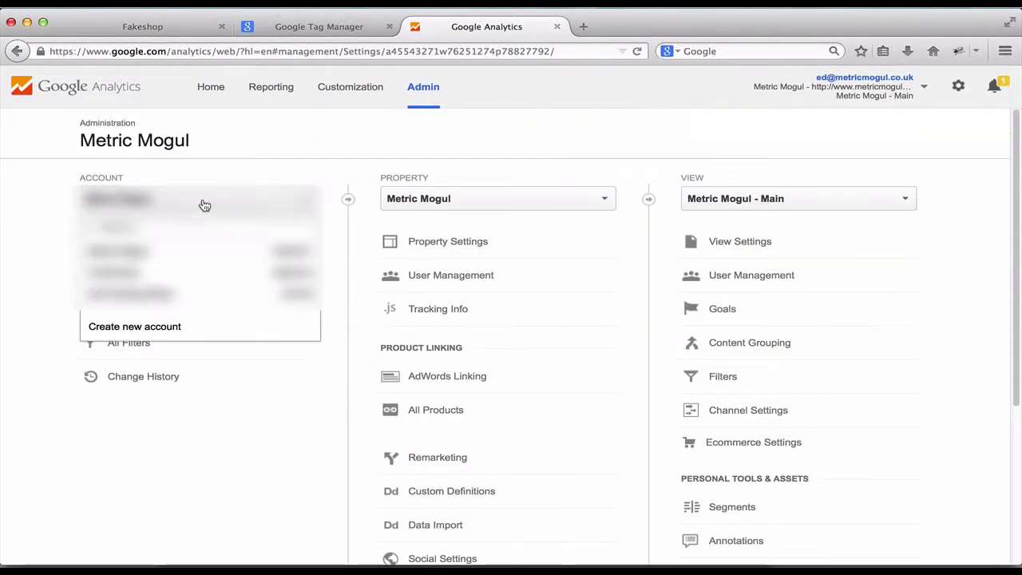
left_click(177, 333)
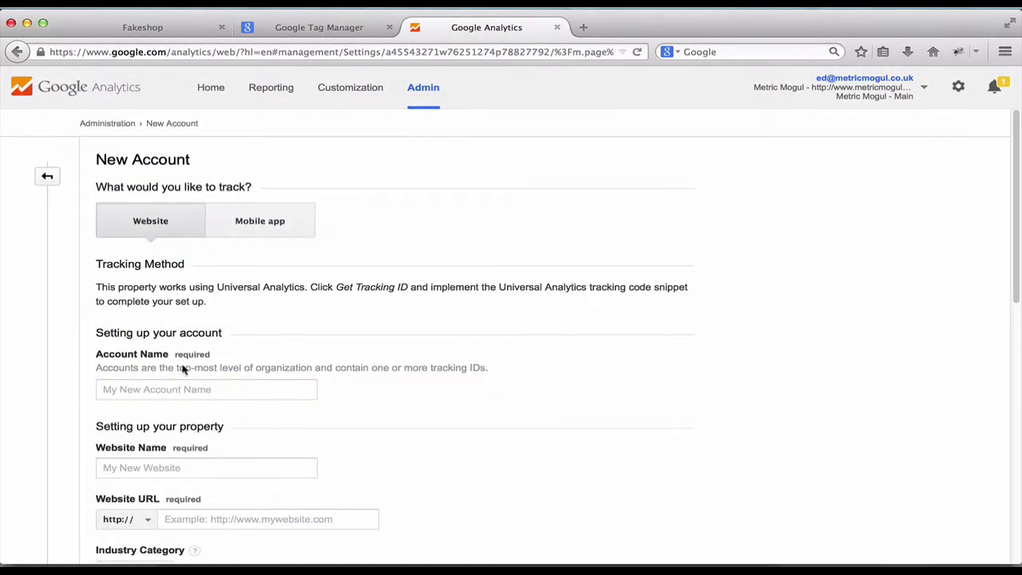
left_click(195, 389)
type("Fake")
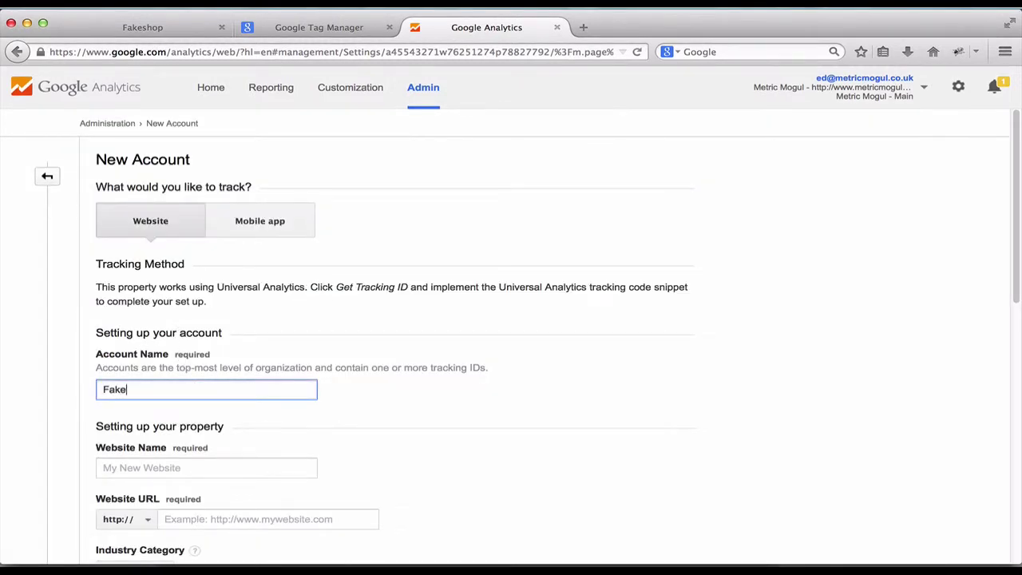
type("shop")
key("Tab")
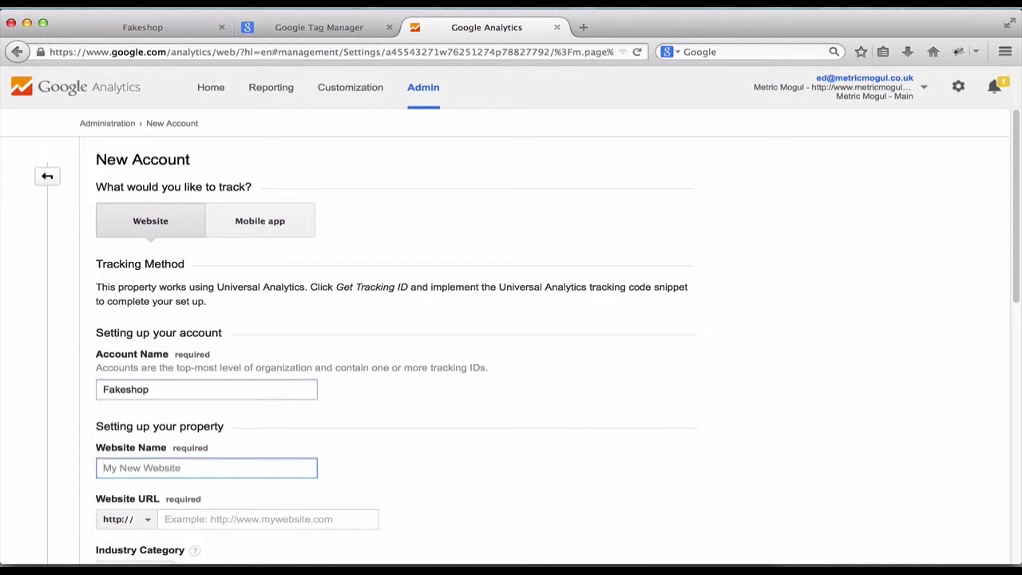
type("Fakeshop")
key("Tab")
key("Tab")
type("www.")
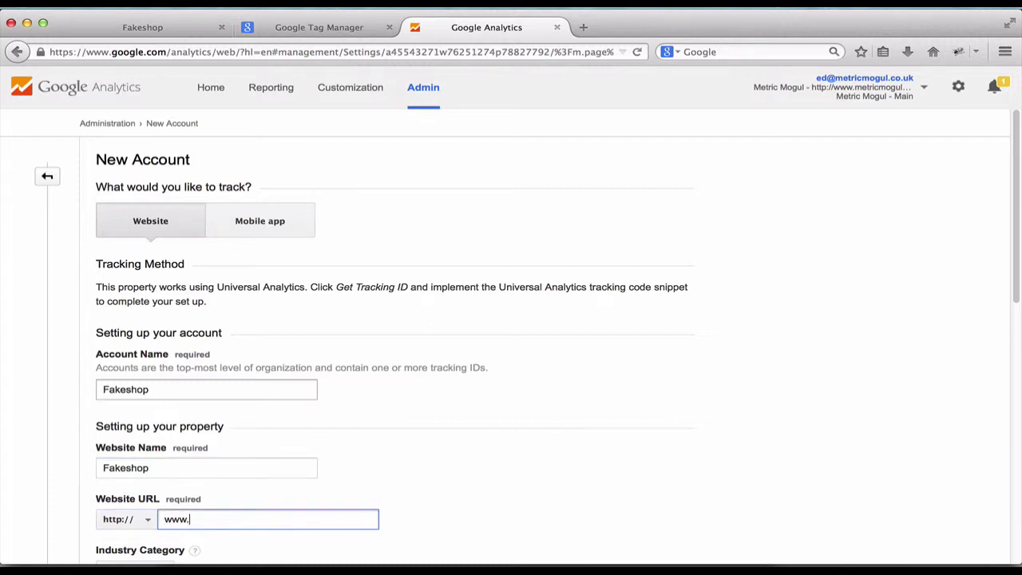
type("fakeshop.com")
Set the new property's industry category to Hobbies and Leisure.
scroll(242, 392, "down", 5)
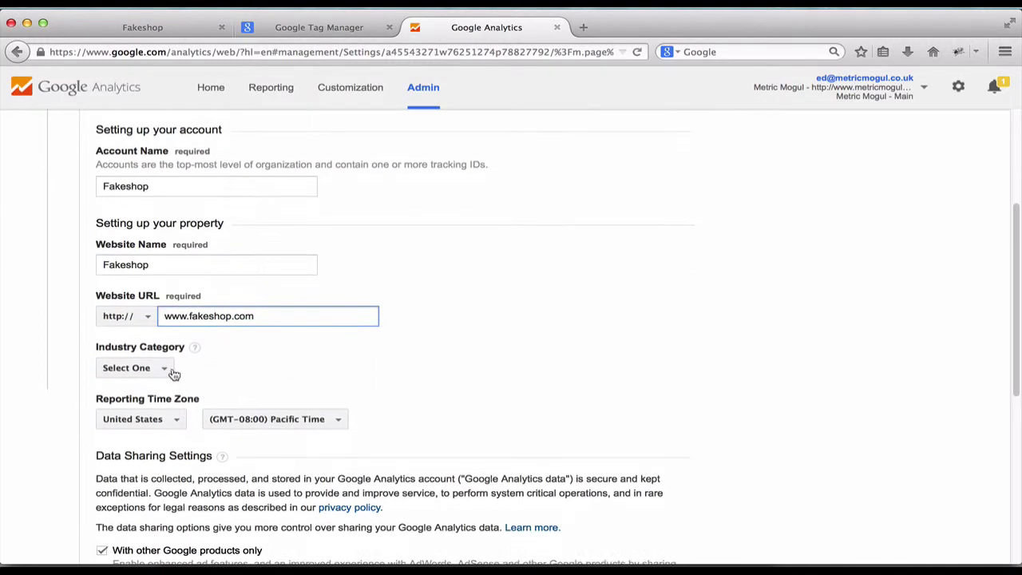
left_click(168, 370)
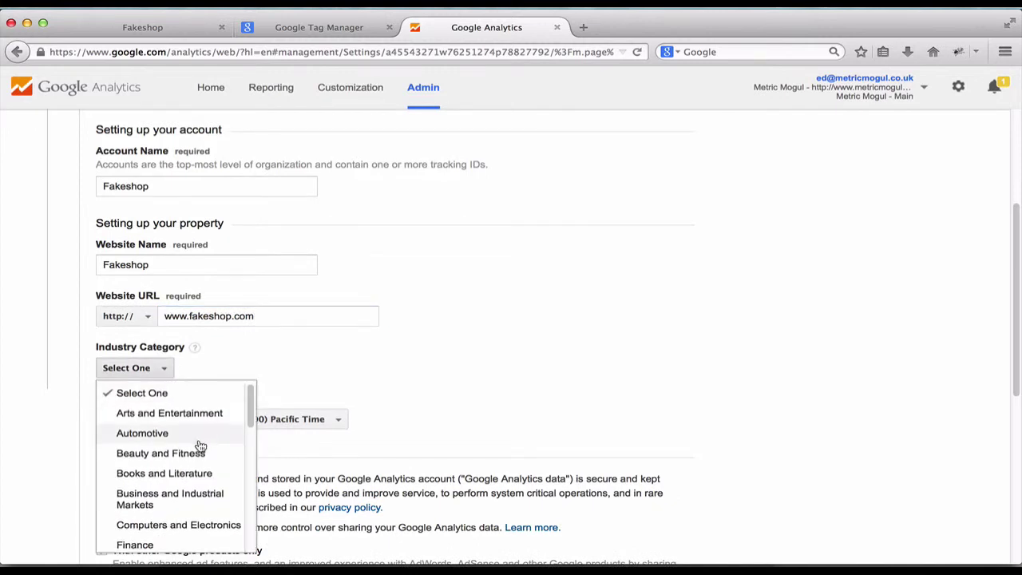
scroll(200, 446, "down", 5)
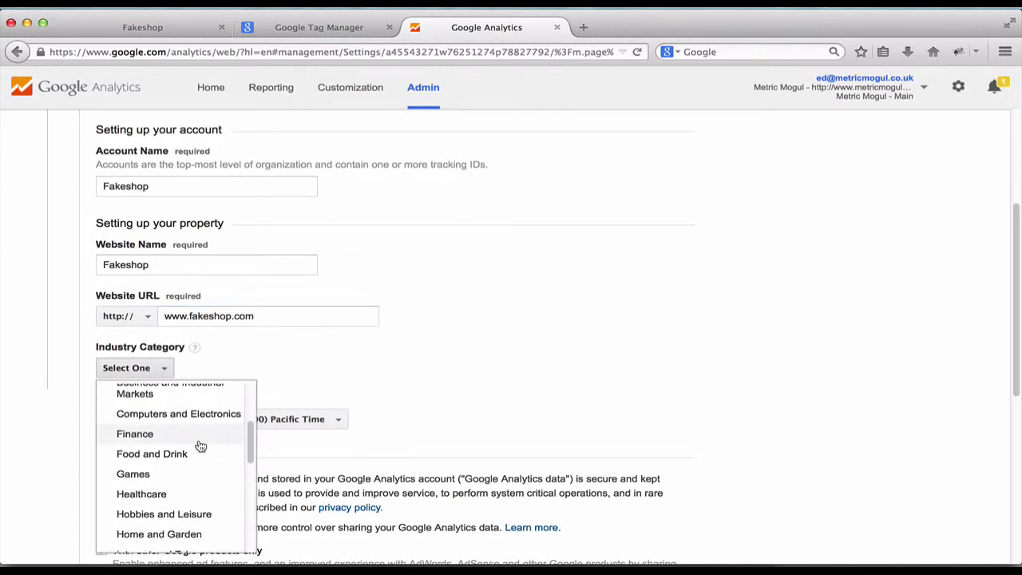
scroll(187, 506, "down", 1)
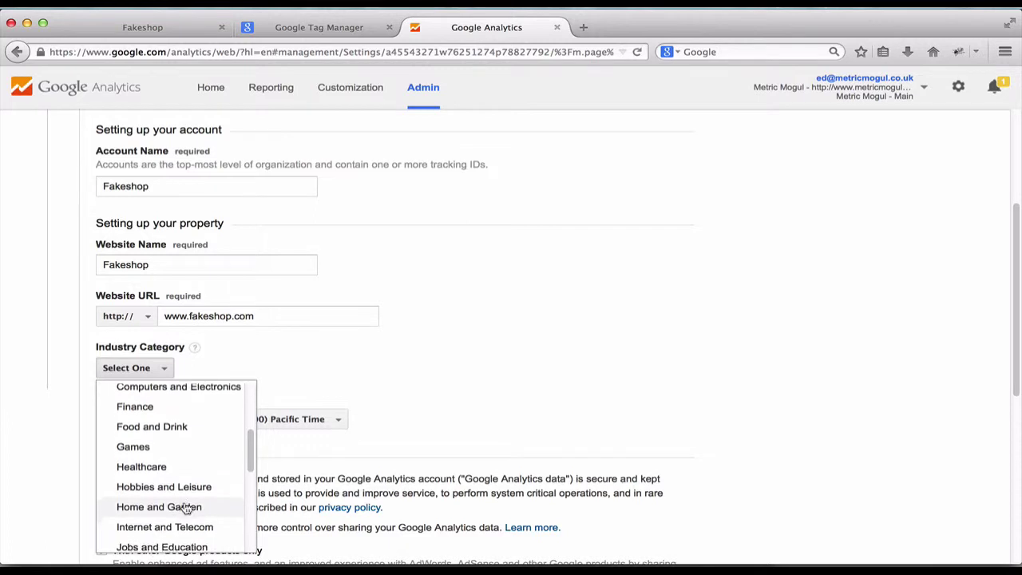
left_click(187, 484)
Set the reporting time zone's country to United Kingdom.
scroll(479, 386, "down", 3)
left_click(137, 334)
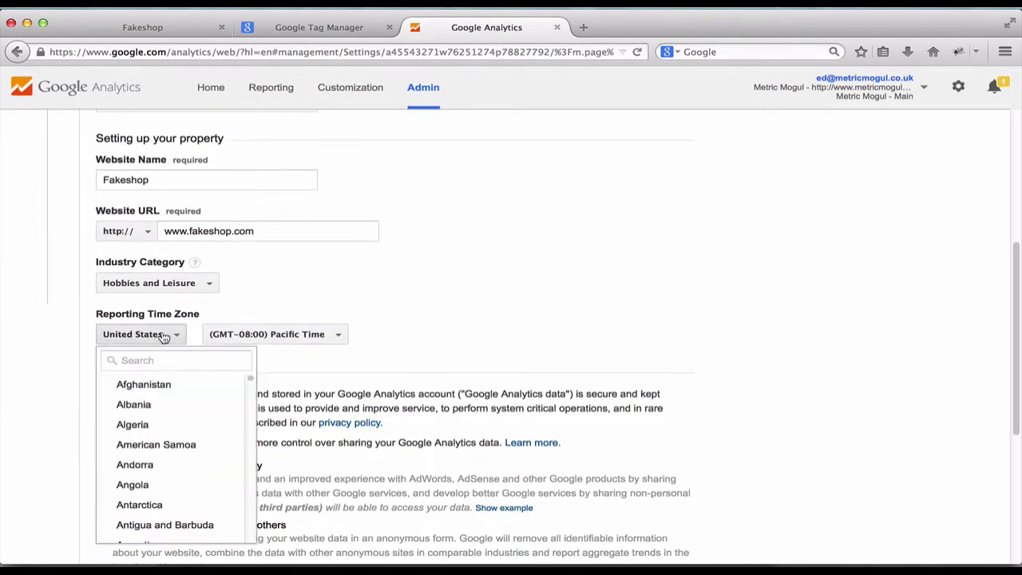
left_click(177, 357)
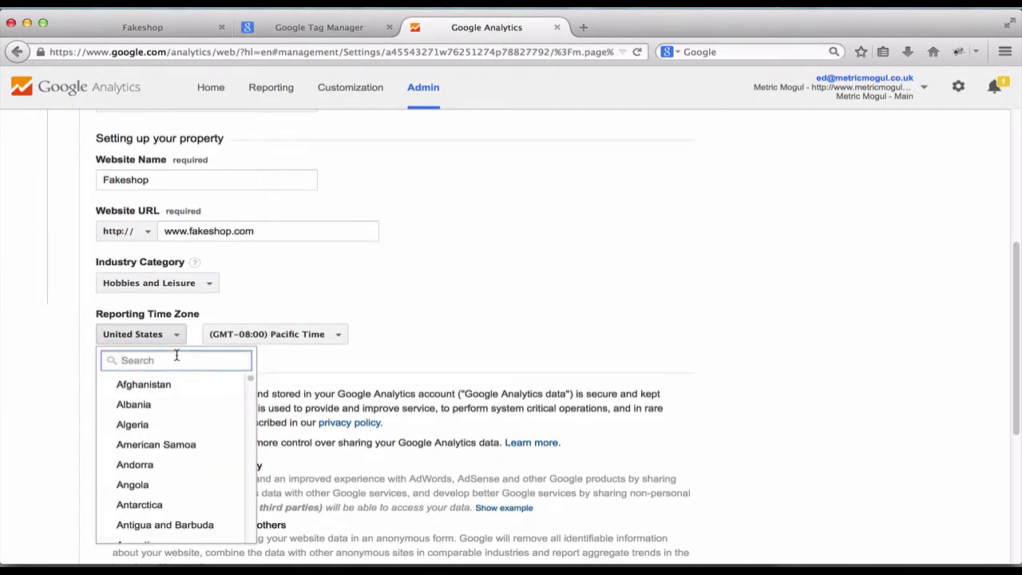
type("united")
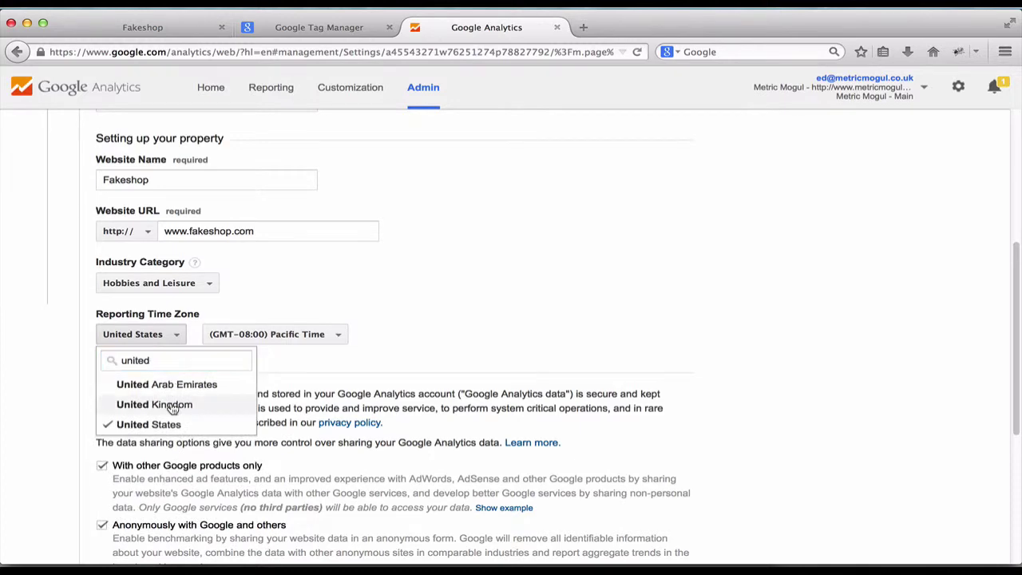
left_click(172, 405)
Keep the data sharing settings, request the tracking ID and accept the Google Analytics Terms of Service Agreement.
scroll(390, 351, "down", 7)
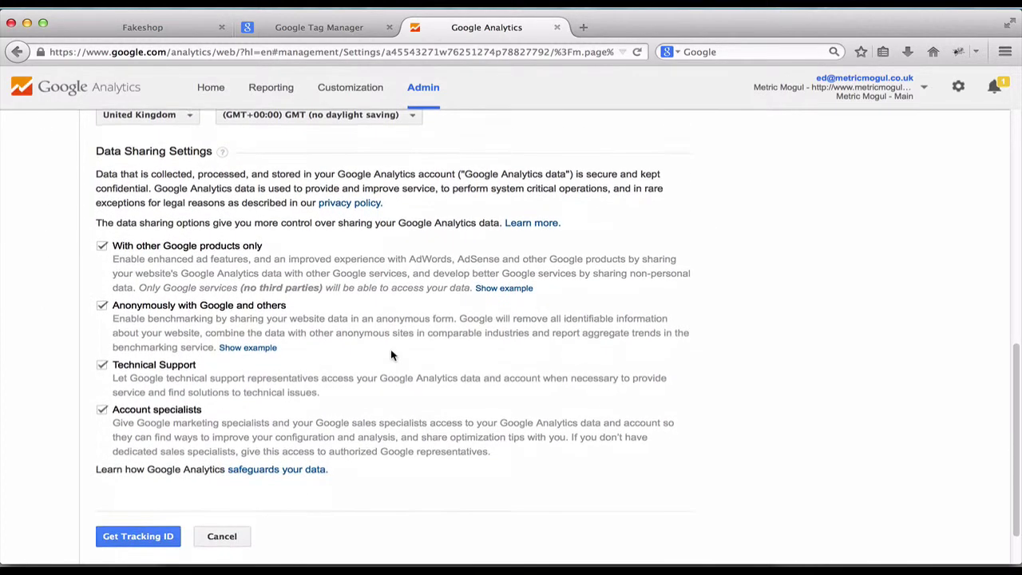
scroll(391, 356, "down", 2)
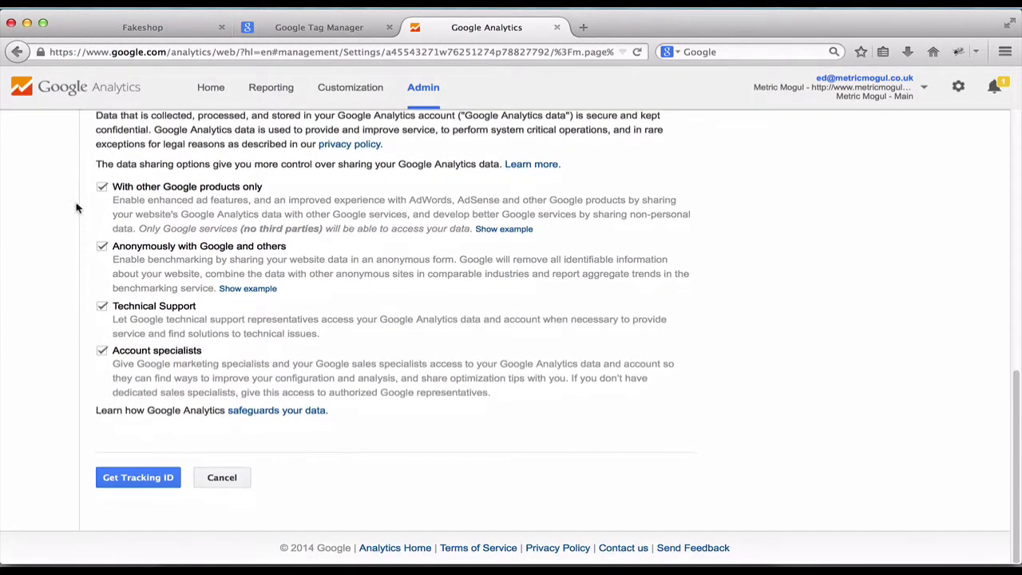
left_click(124, 478)
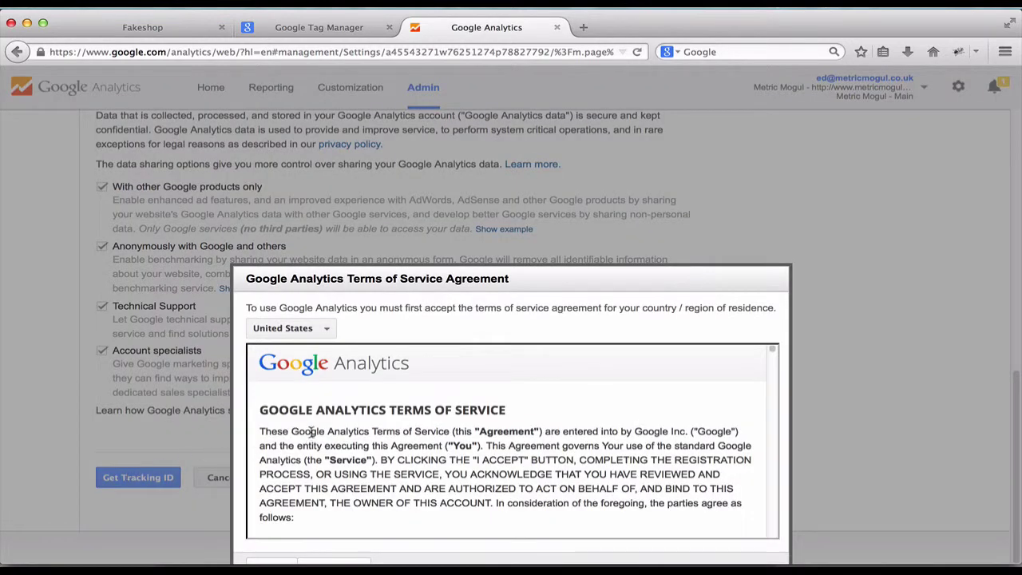
scroll(308, 427, "down", 4)
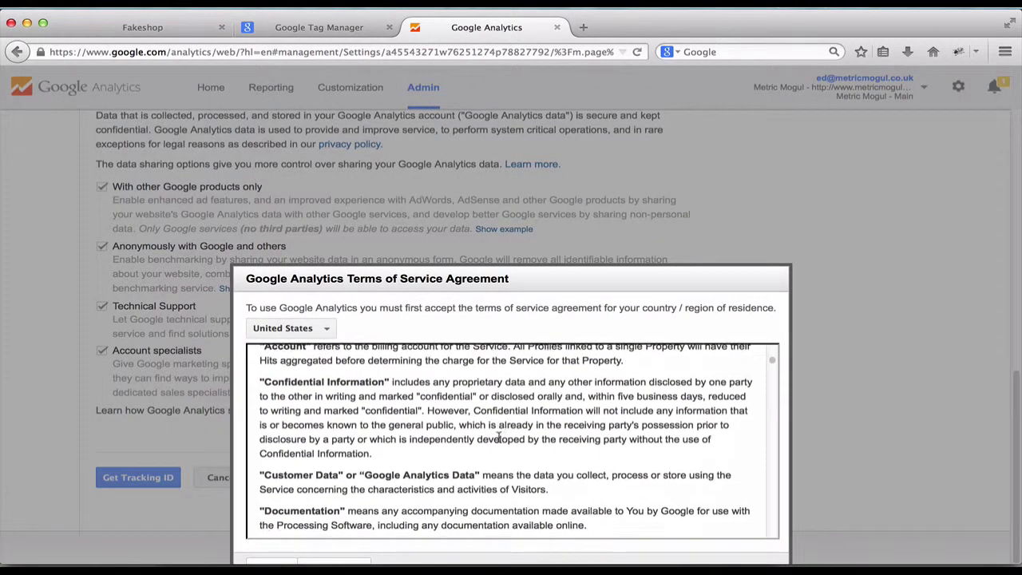
scroll(499, 438, "down", 5)
left_click(273, 564)
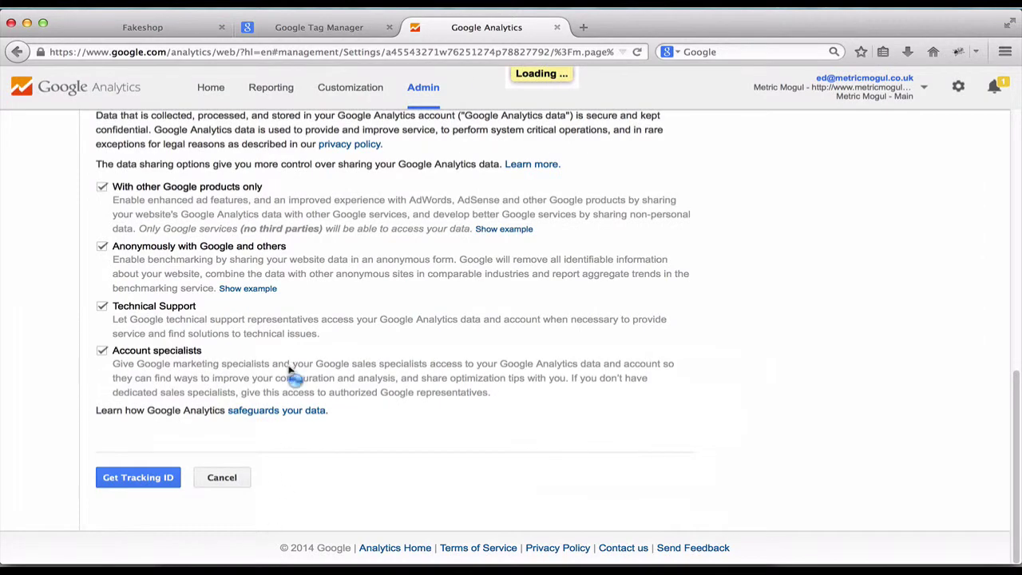
Examine the new property's tracking ID and where it appears in the tracking code snippet.
scroll(344, 349, "up", 3)
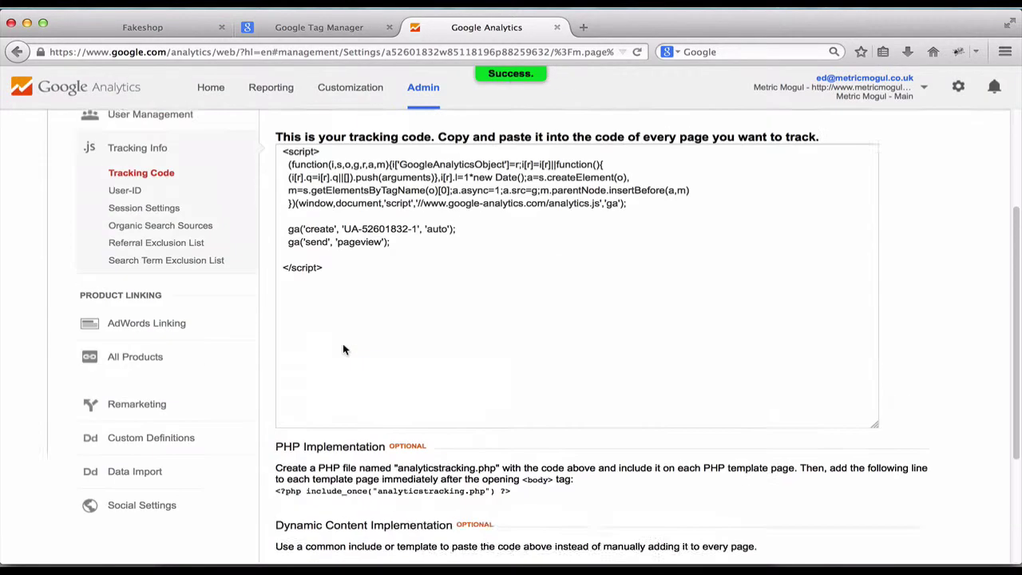
scroll(344, 349, "up", 2)
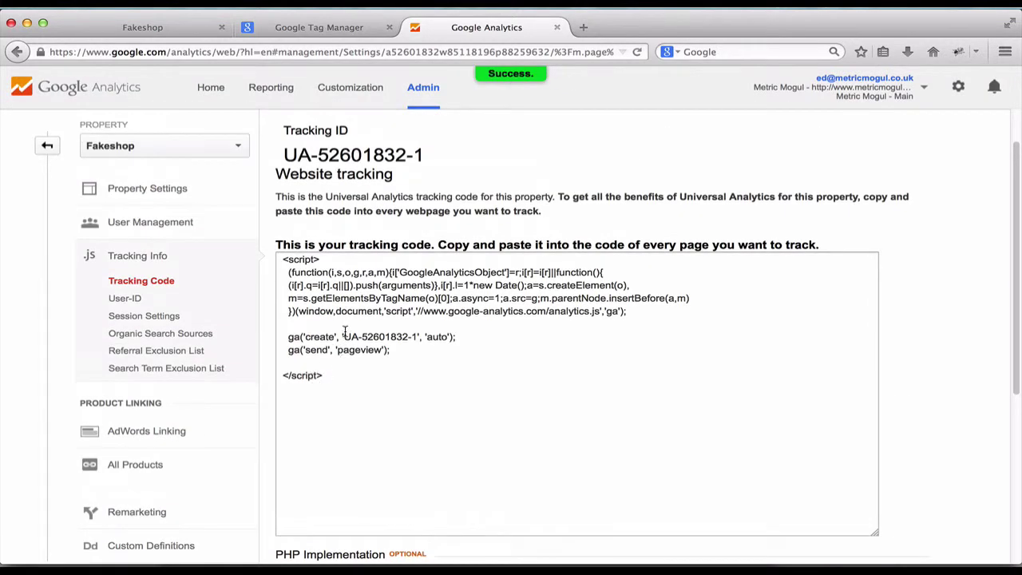
left_click_drag(344, 336, 416, 336)
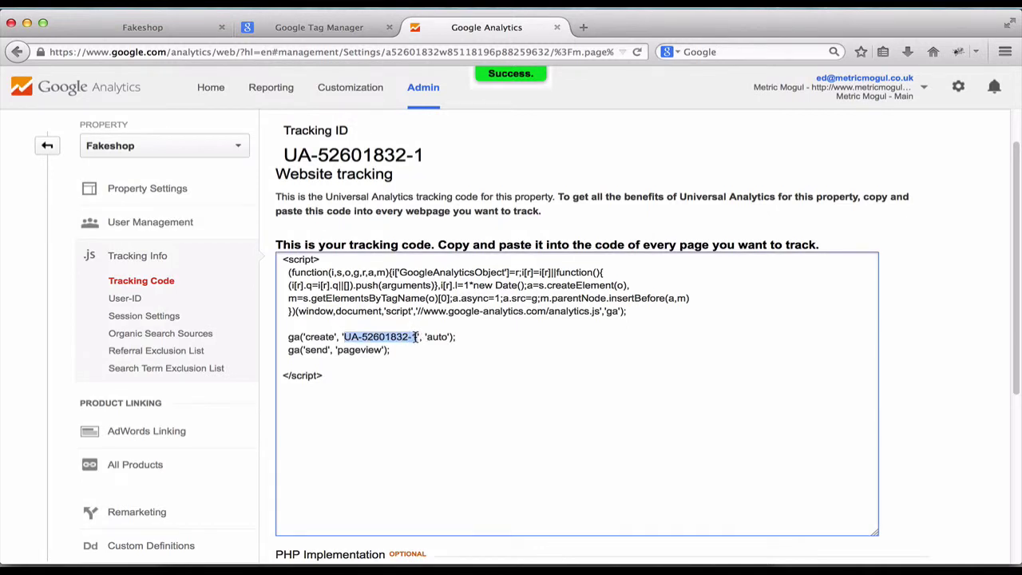
key("super+a")
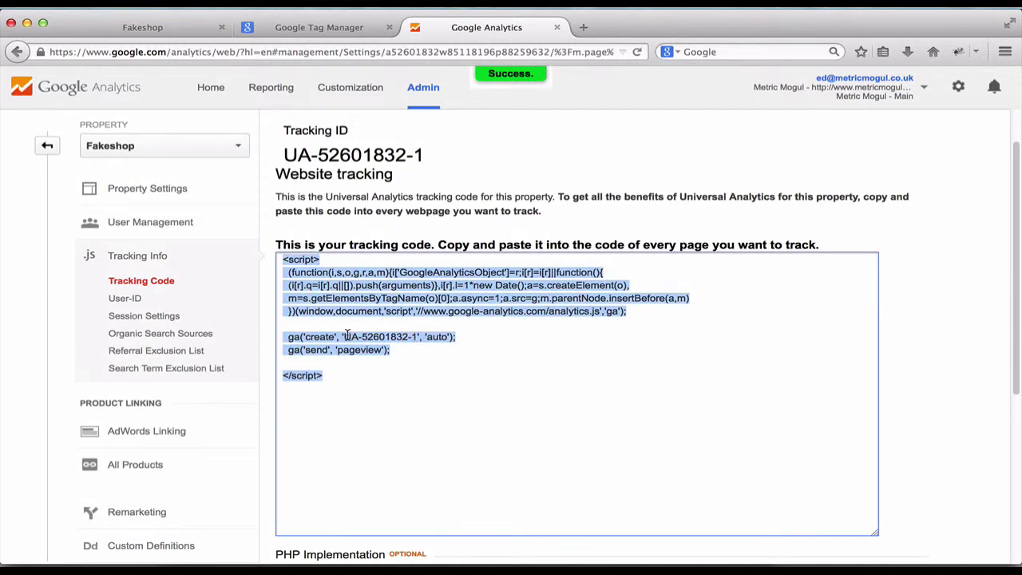
left_click_drag(423, 155, 285, 150)
left_click(375, 270)
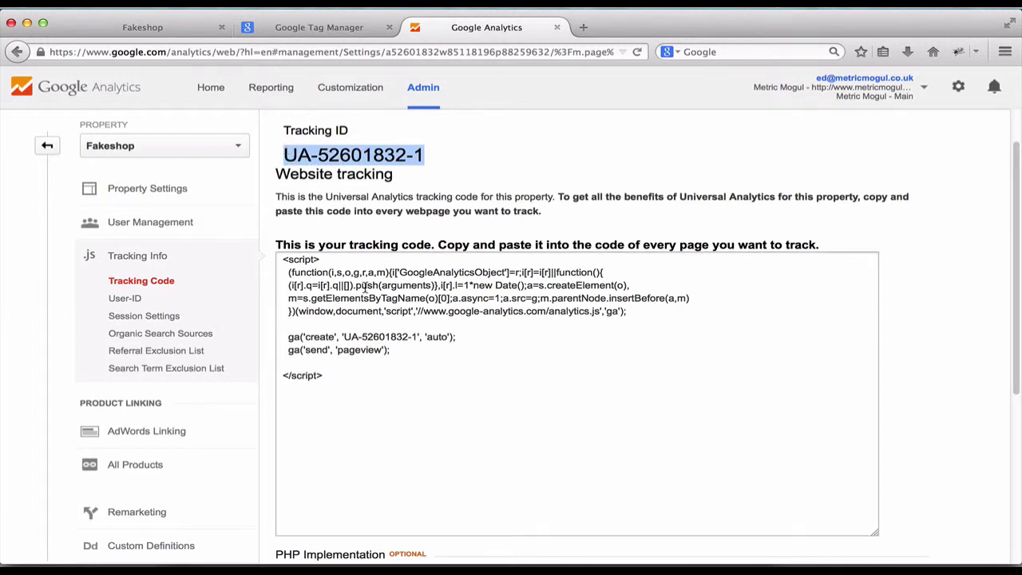
key("super+a")
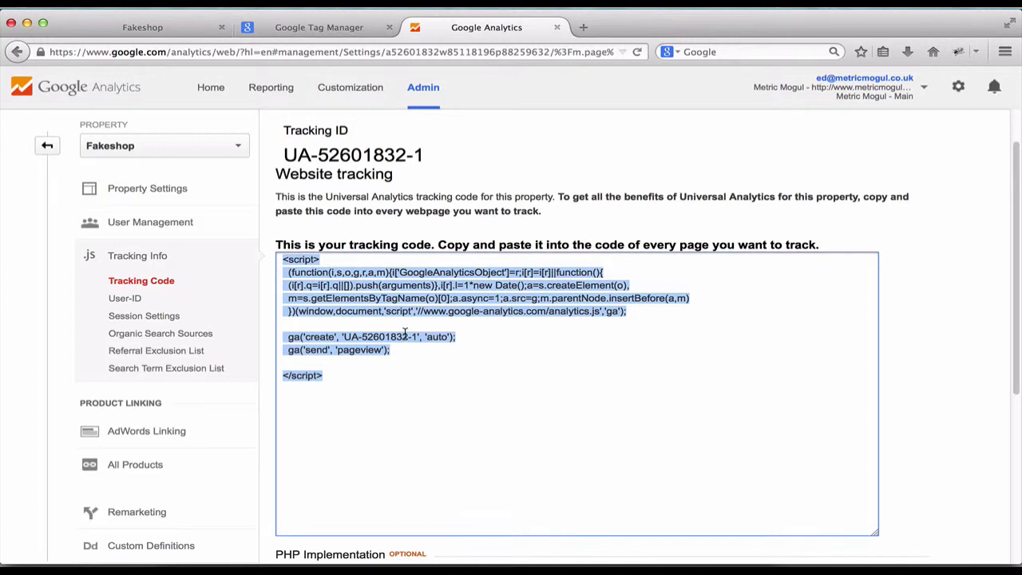
Copy the Fakeshop property's tracking ID shown above the tracking code.
left_click_drag(425, 158, 328, 168)
triple_click(281, 165)
key("super+c")
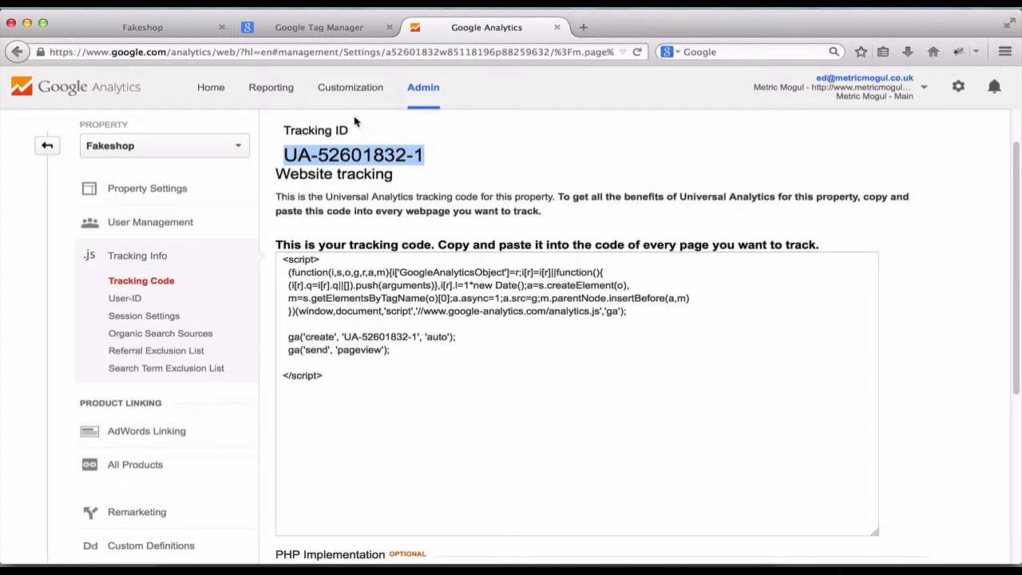
In Google Tag Manager, paste the copied tracking ID into the Google Analytics Base Tag and enable Display Advertising Features.
left_click(304, 26)
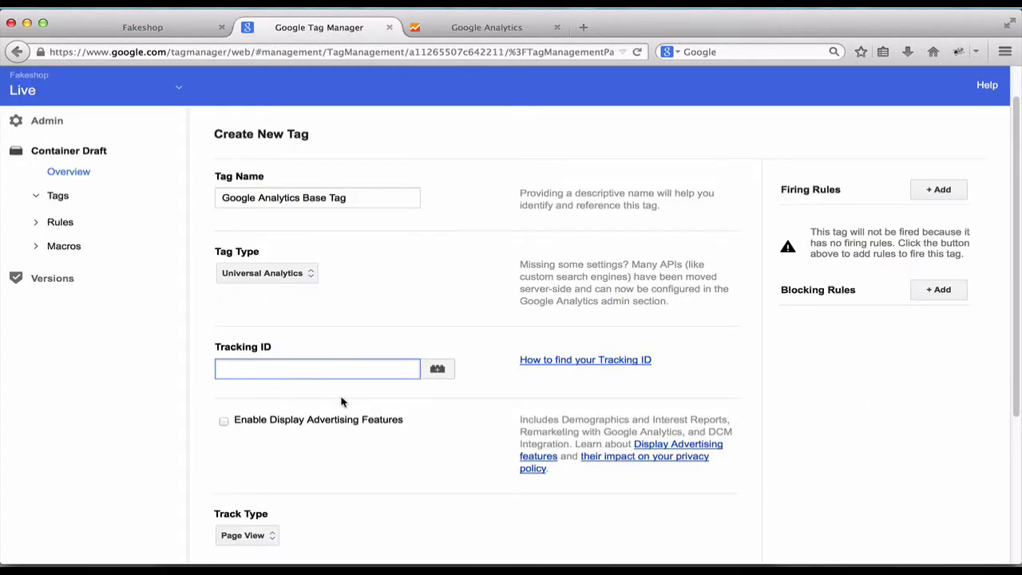
key("super+v")
scroll(303, 403, "down", 5)
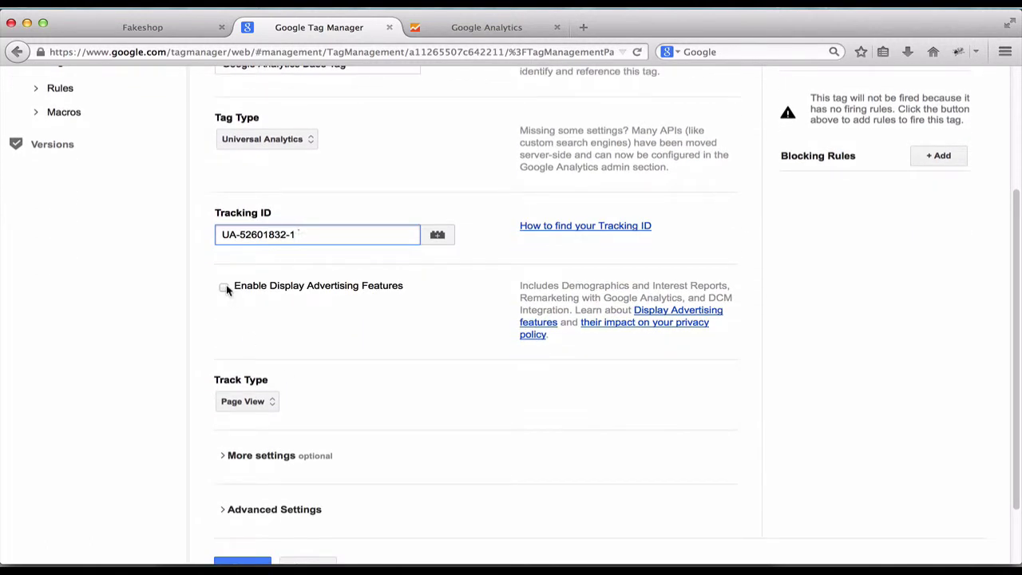
left_click(225, 288)
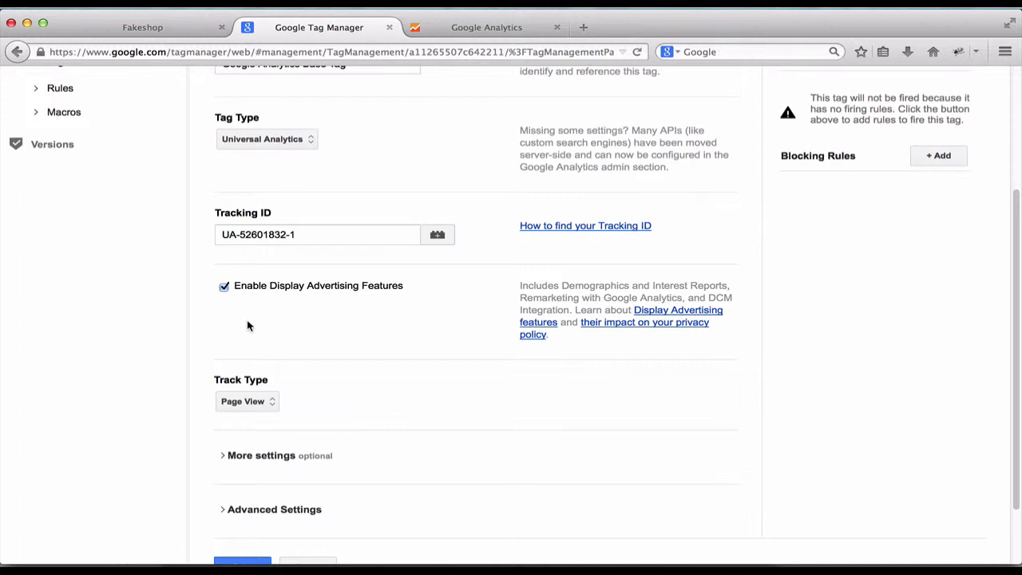
Choose Page View as the track type and save the new Google Analytics Base Tag.
scroll(247, 326, "down", 1)
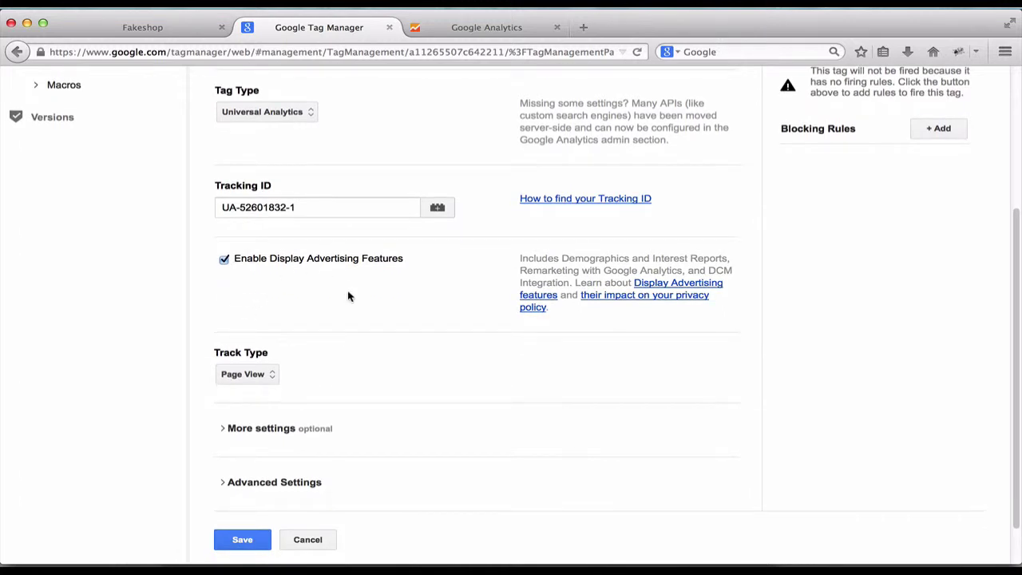
scroll(348, 296, "down", 2)
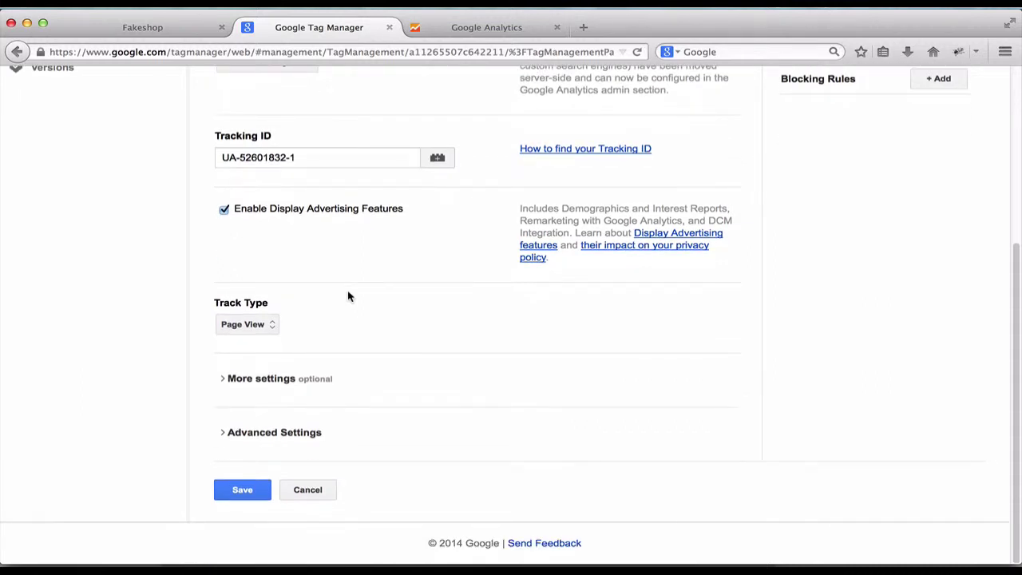
left_click(251, 324)
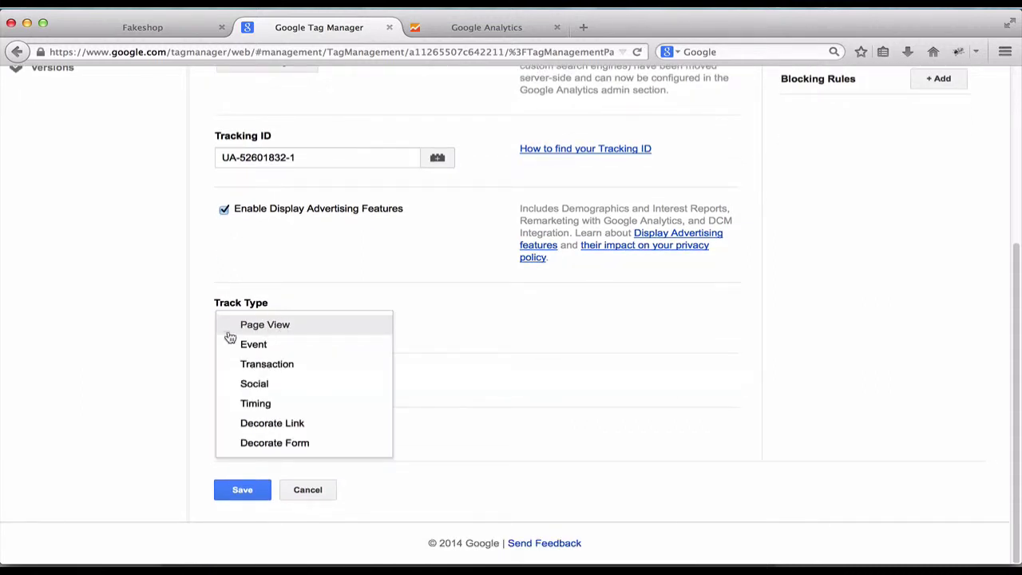
left_click(287, 325)
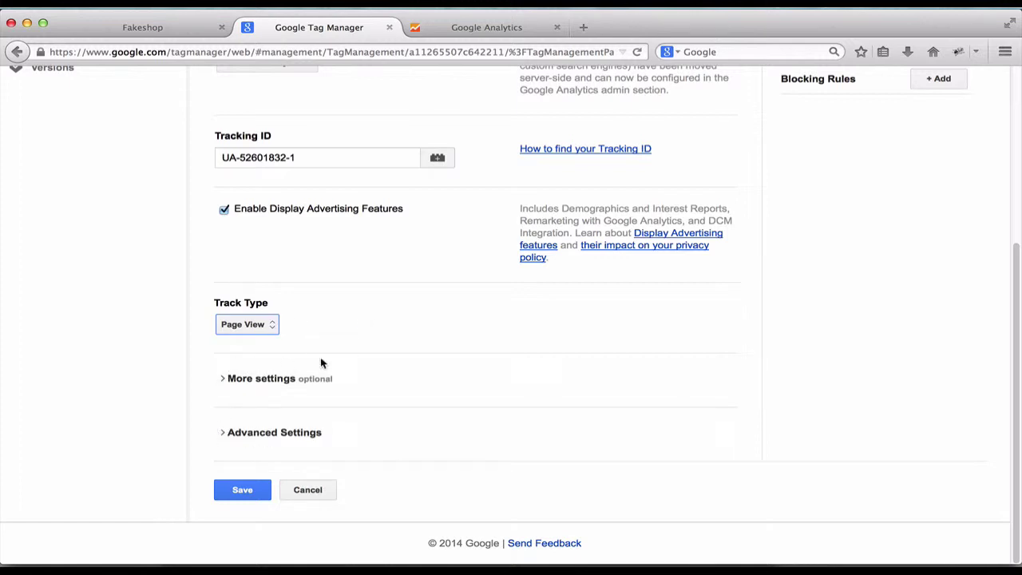
left_click(246, 490)
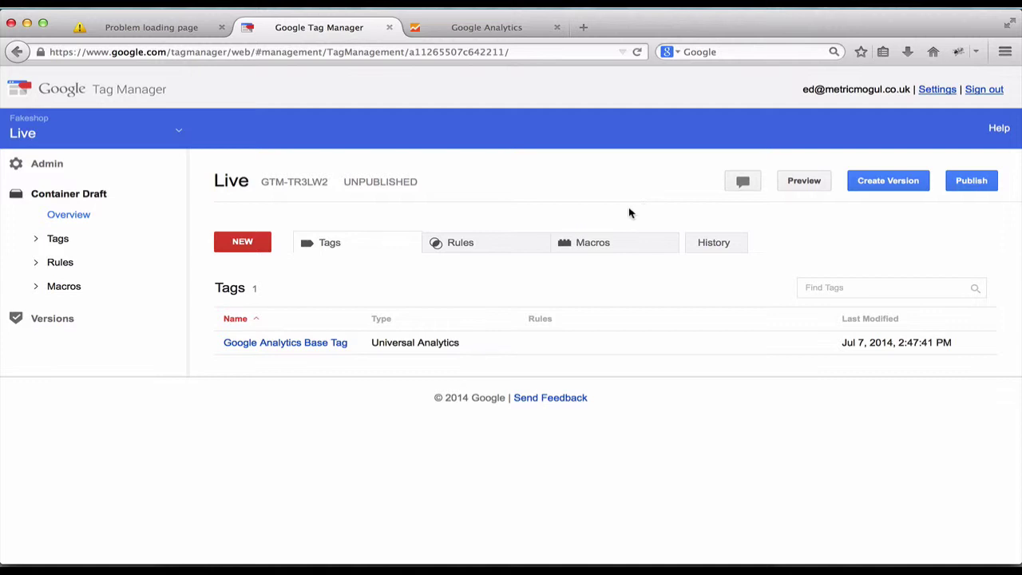
Add the existing "All pages" rule as a firing rule to the Google Analytics Base Tag and save the tag.
left_click(297, 350)
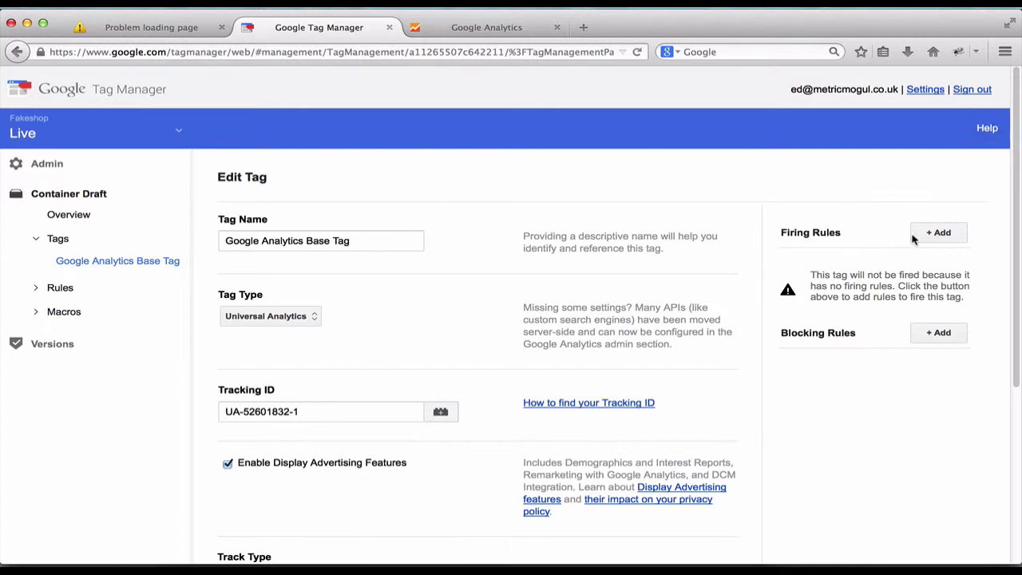
left_click(938, 232)
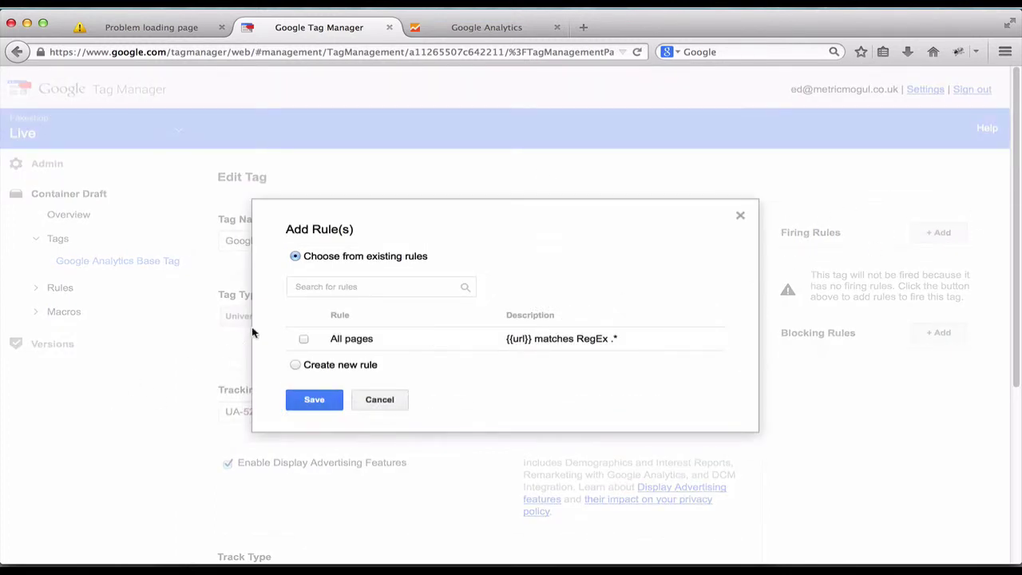
left_click(303, 339)
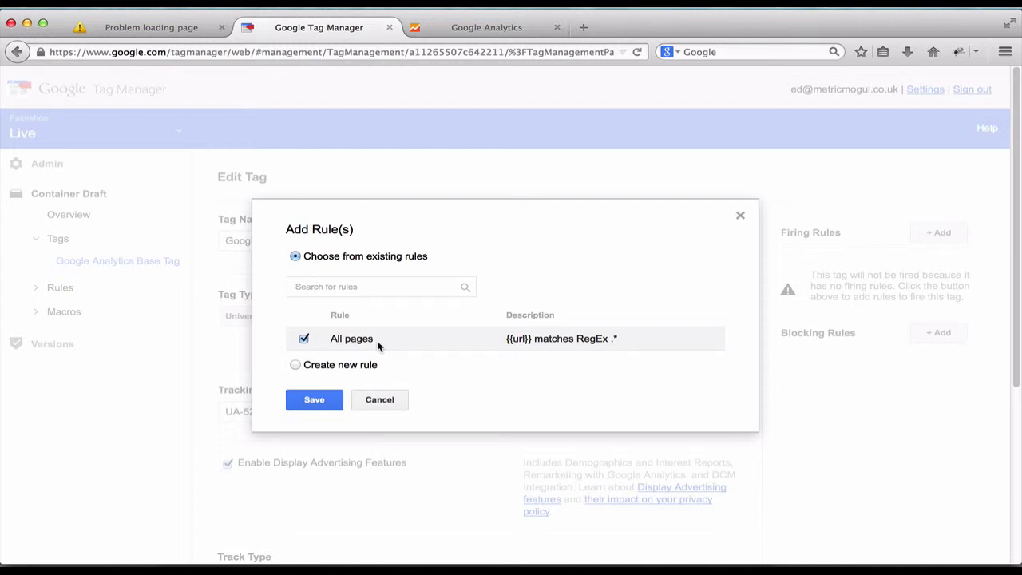
left_click(319, 404)
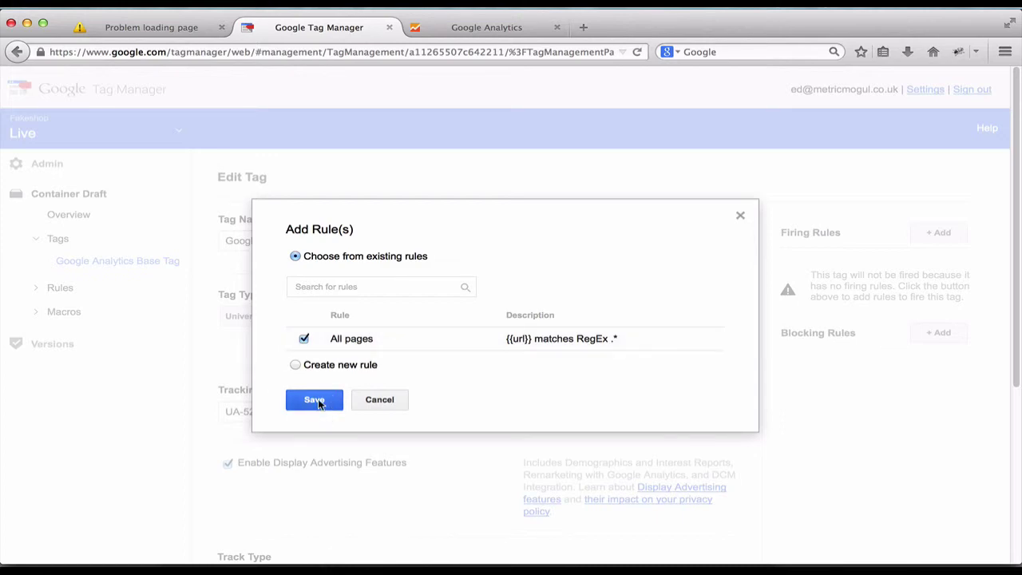
scroll(320, 403, "down", 5)
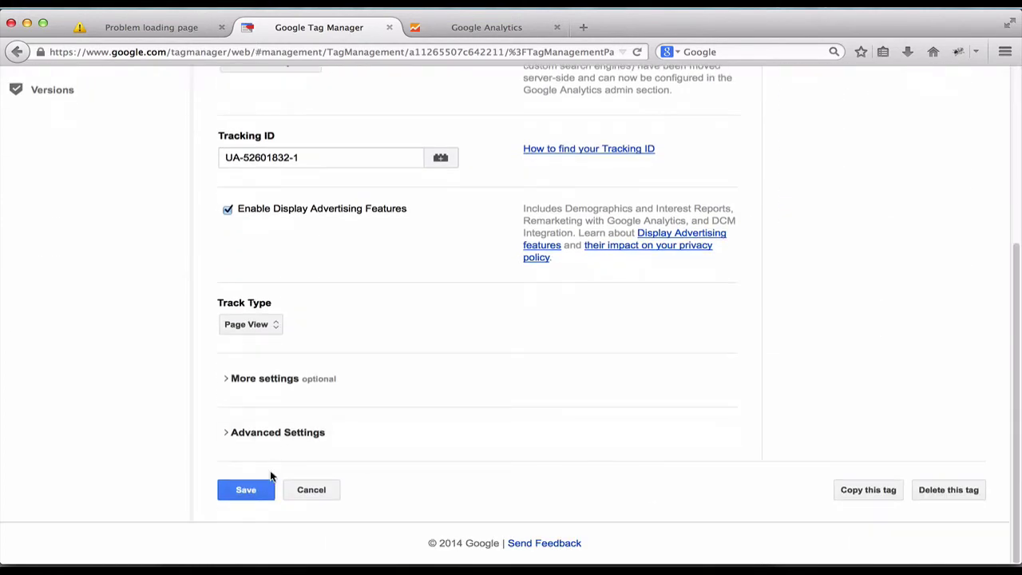
left_click(250, 495)
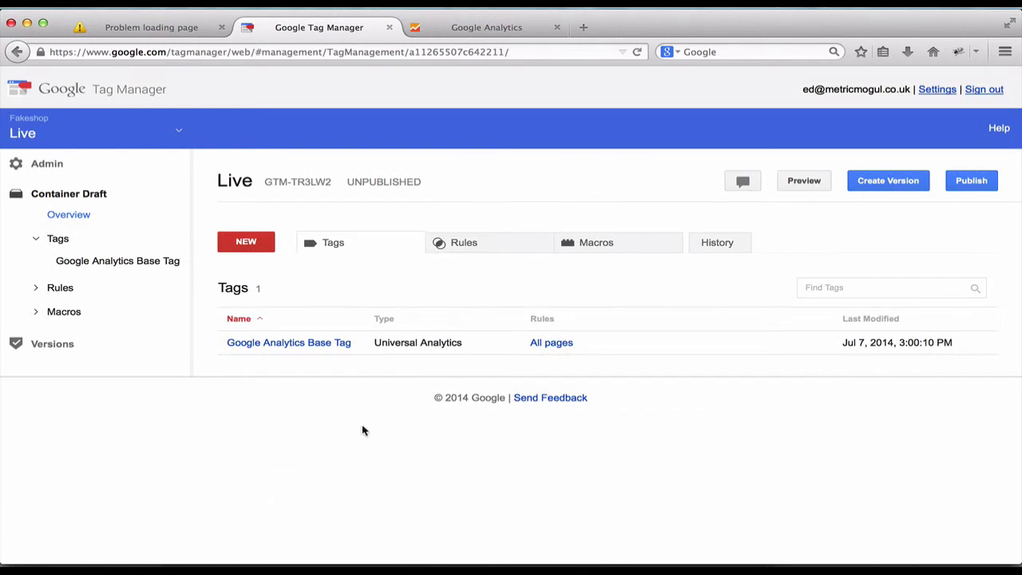